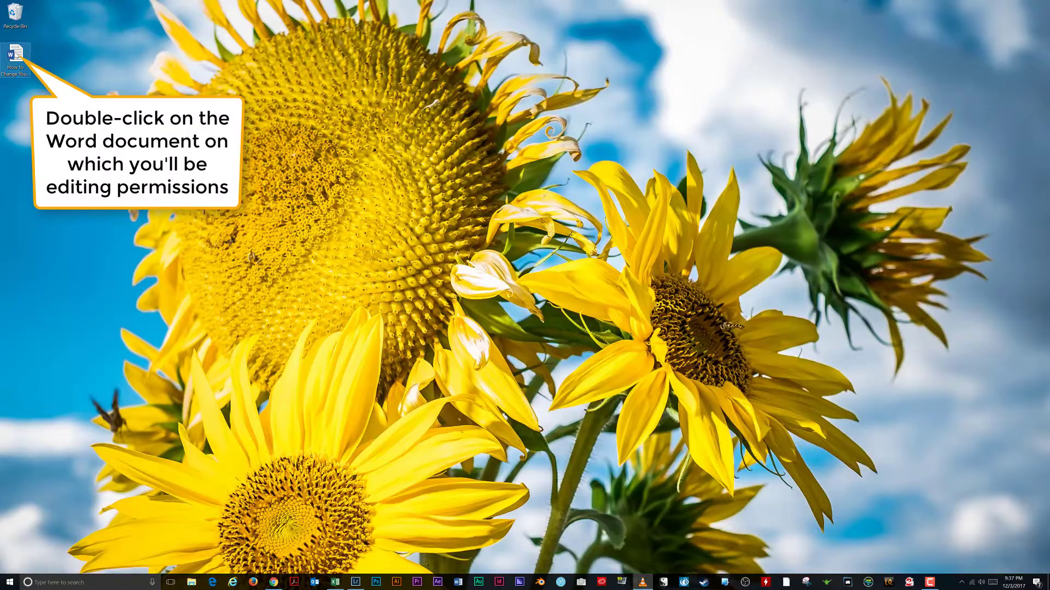
Open the Word document and show the Restrict Editing pane from the Review tab.
double_click(15, 56)
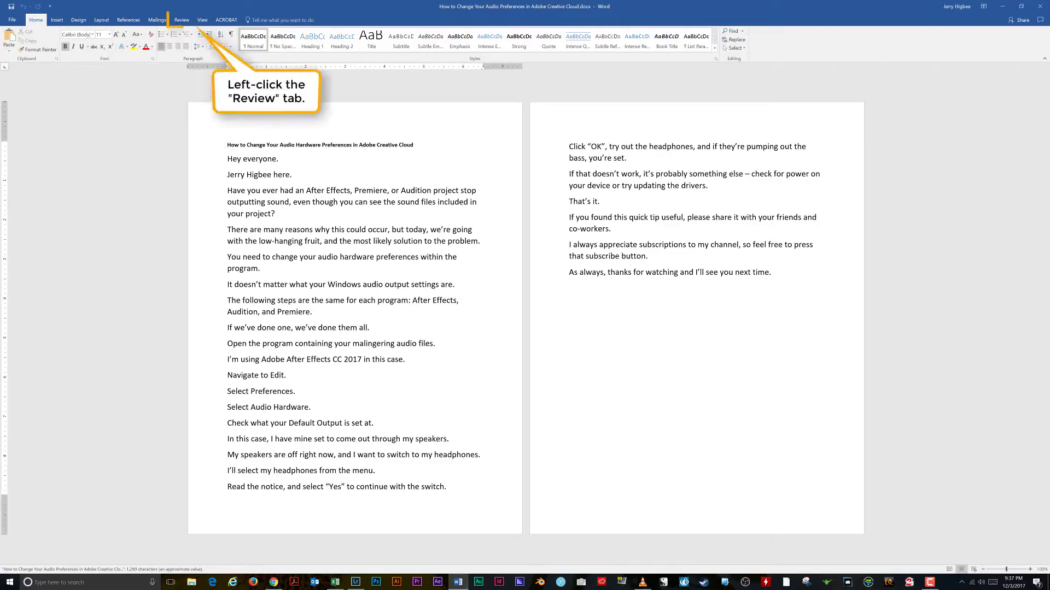
click(181, 20)
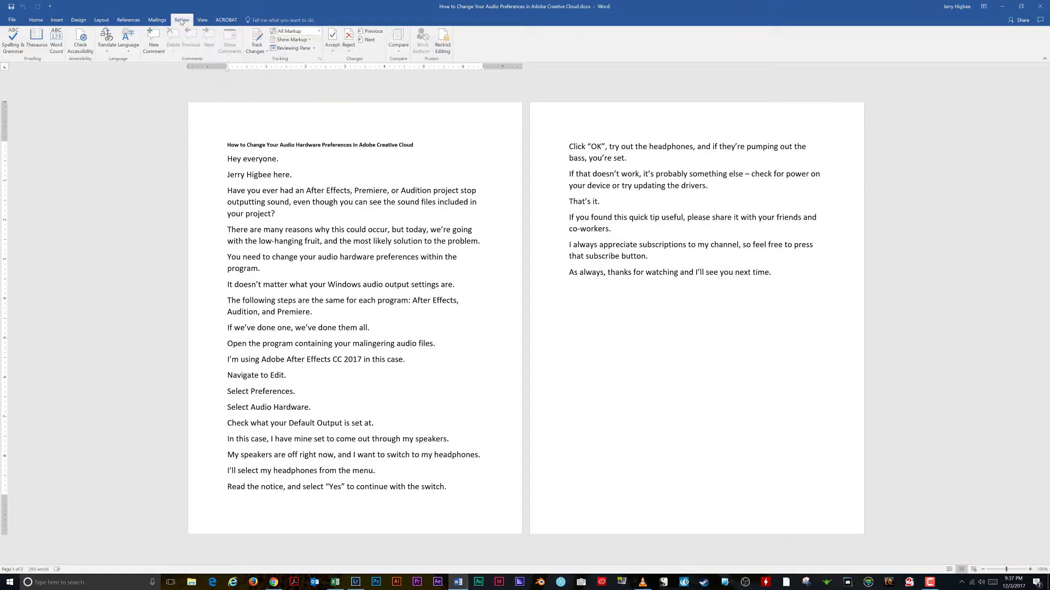
click(443, 43)
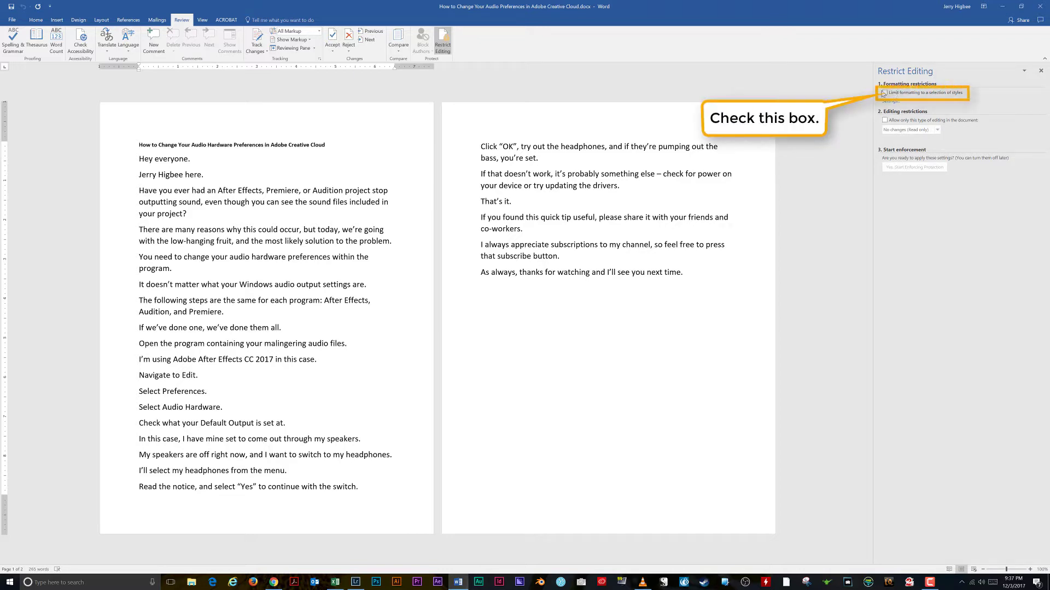
Turn on 'Limit formatting to a selection of styles' and open its allowed-styles Settings dialog.
click(885, 93)
click(887, 103)
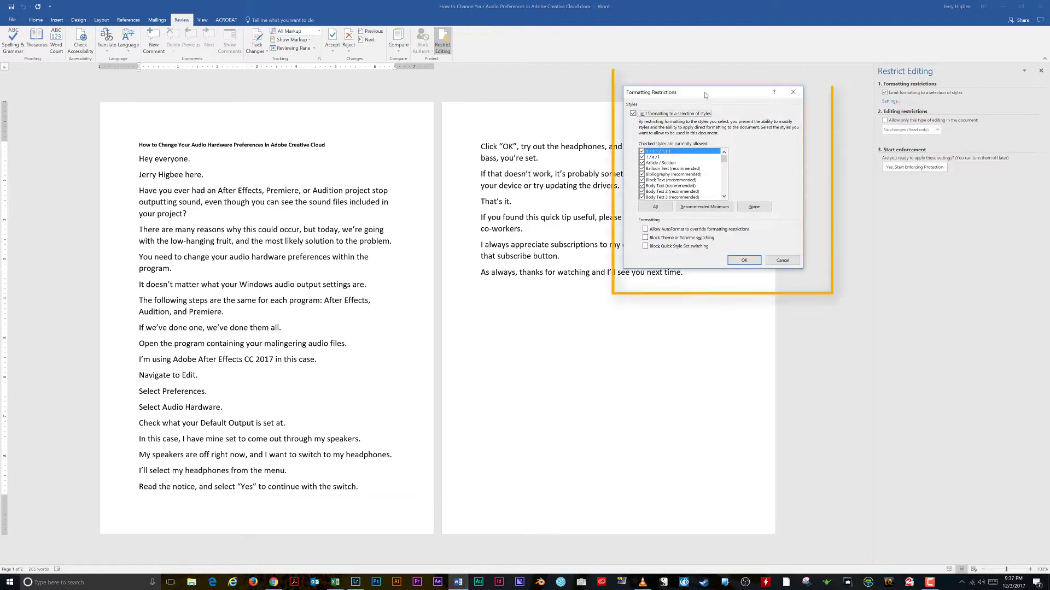
drag(705, 92, 723, 108)
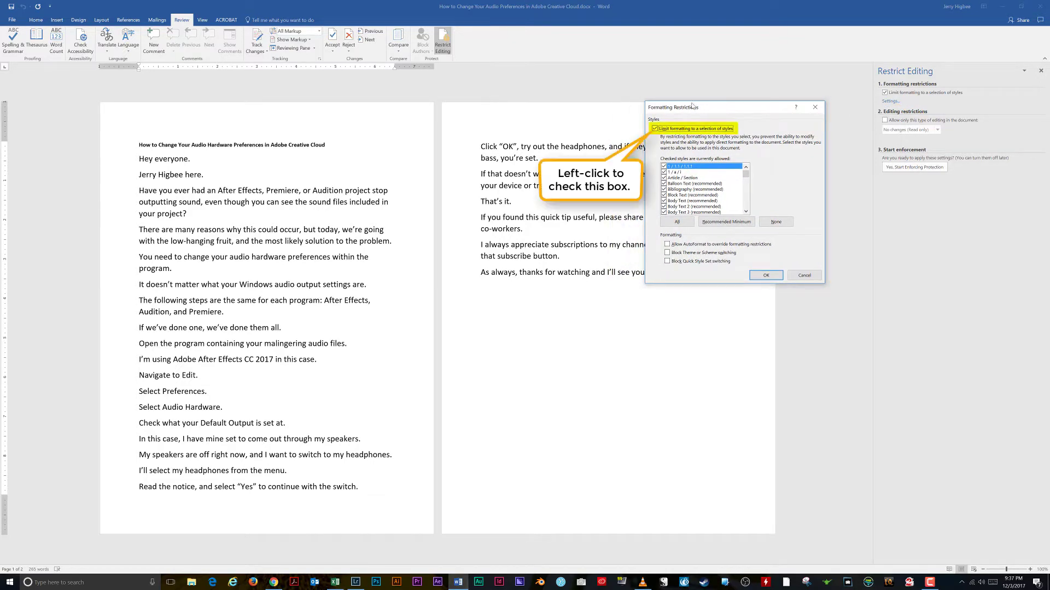
click(655, 130)
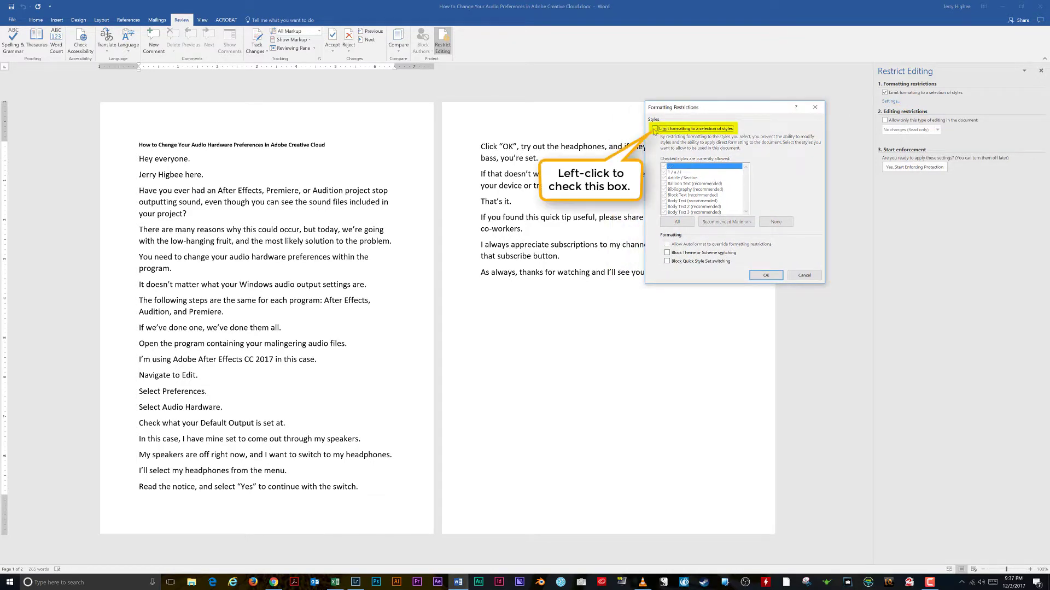
click(654, 130)
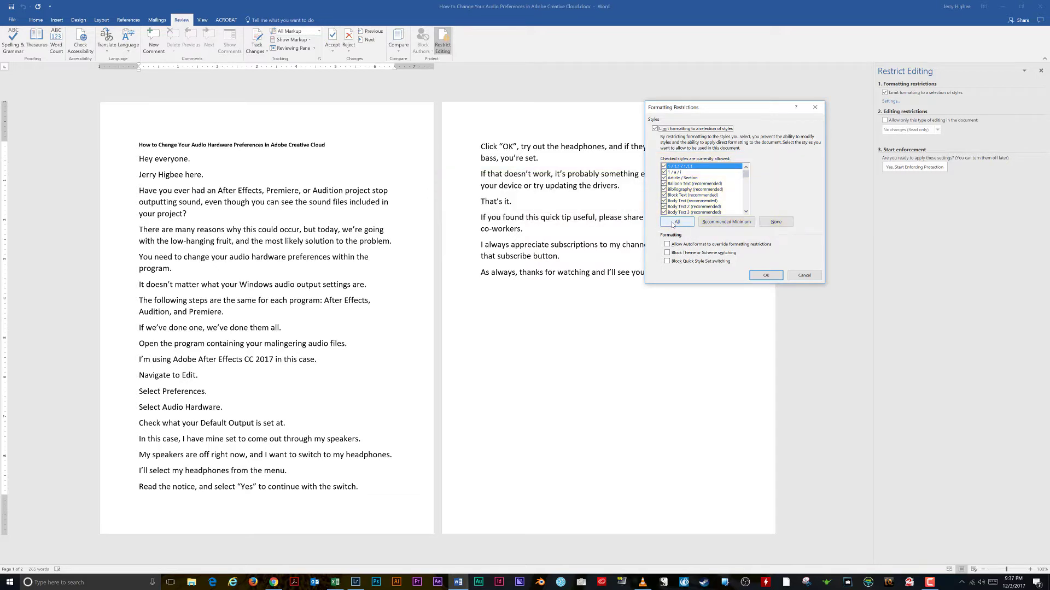
Set the allowed styles to the Recommended Minimum set.
click(725, 222)
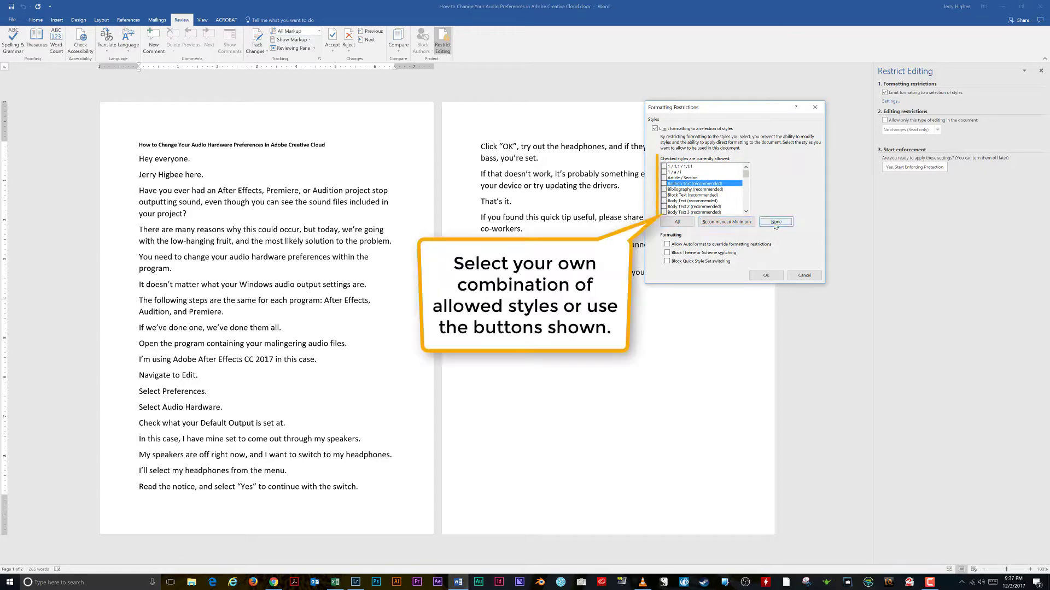
scroll(664, 189, down, 1)
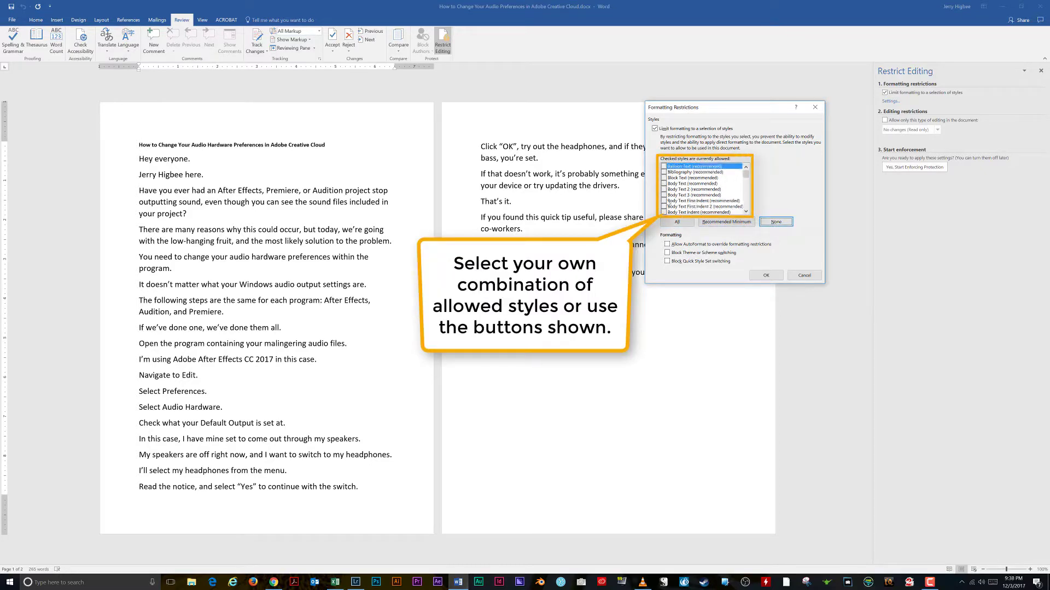
click(664, 200)
click(664, 196)
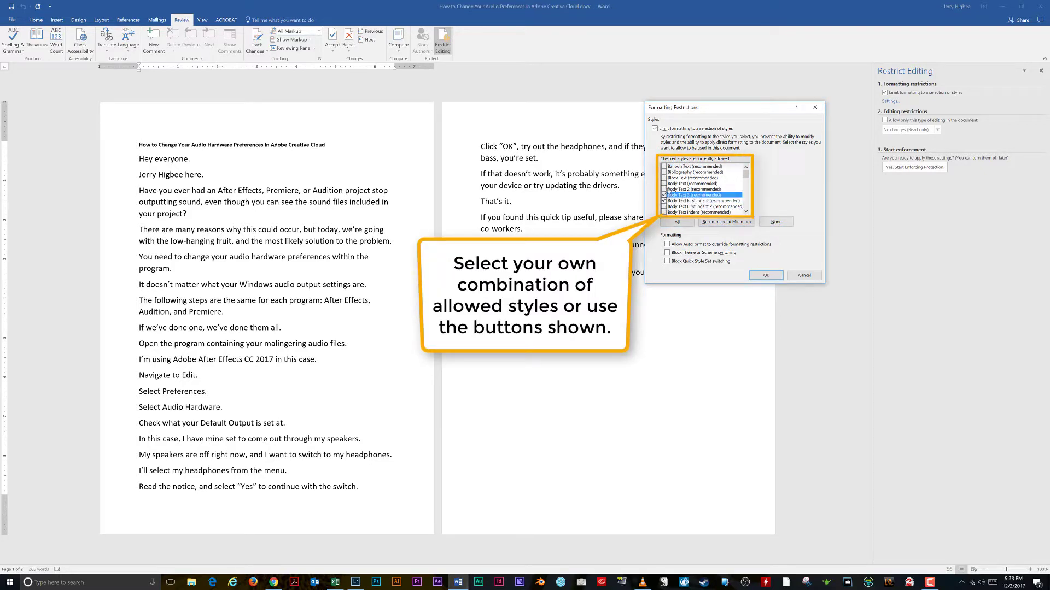
click(663, 190)
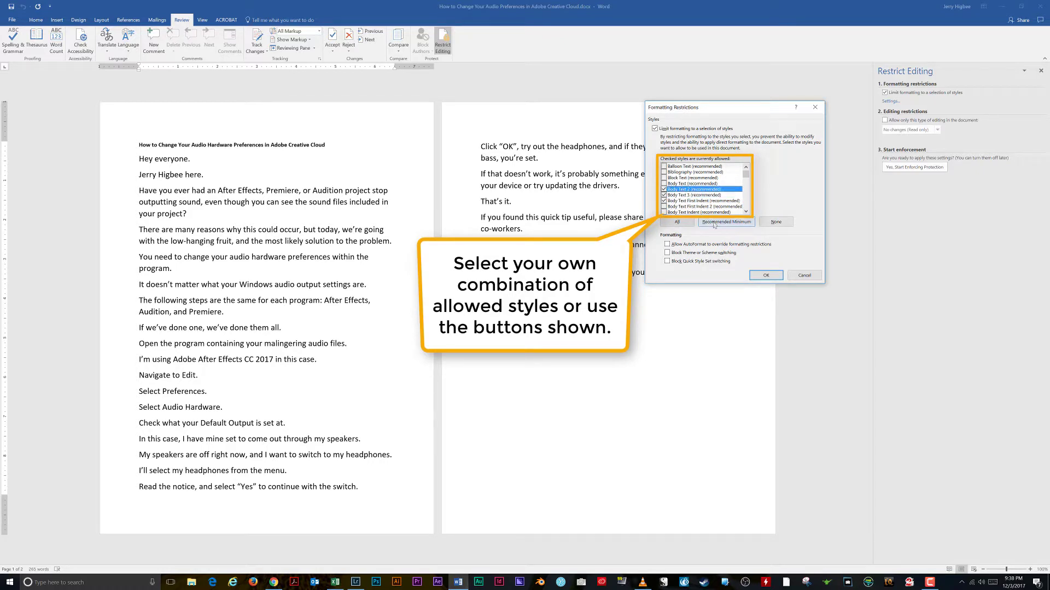
click(715, 223)
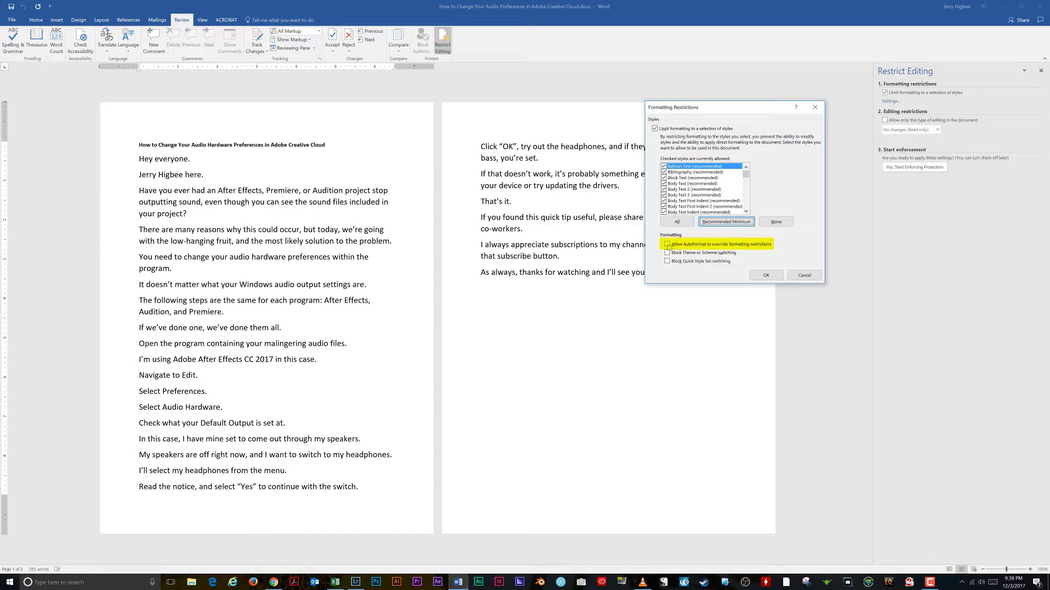
Leave AutoFormat override off, block theme and Quick Style Set switching, and confirm the dialog.
click(667, 245)
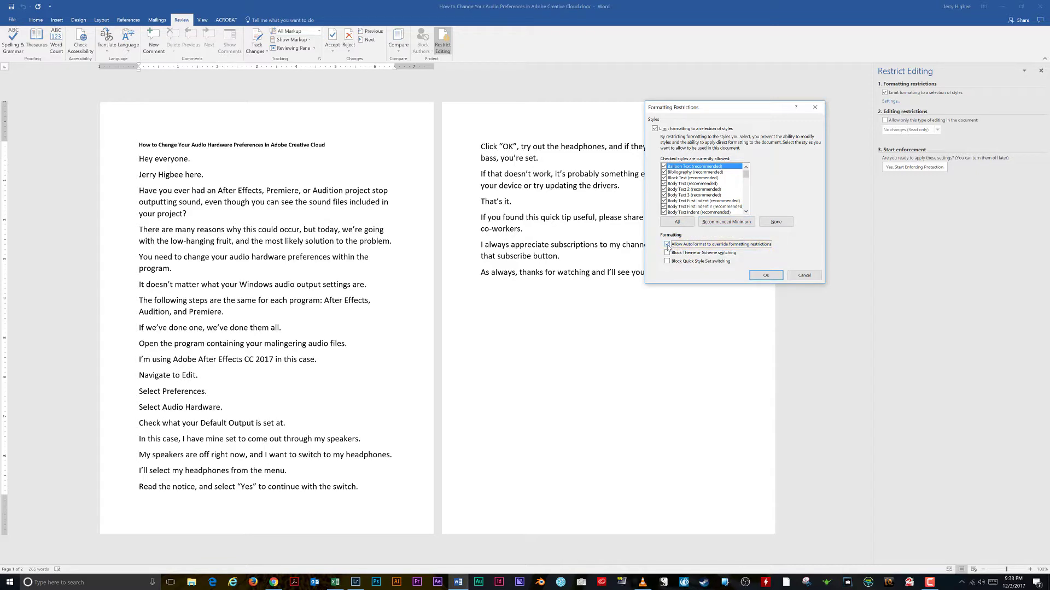
click(667, 245)
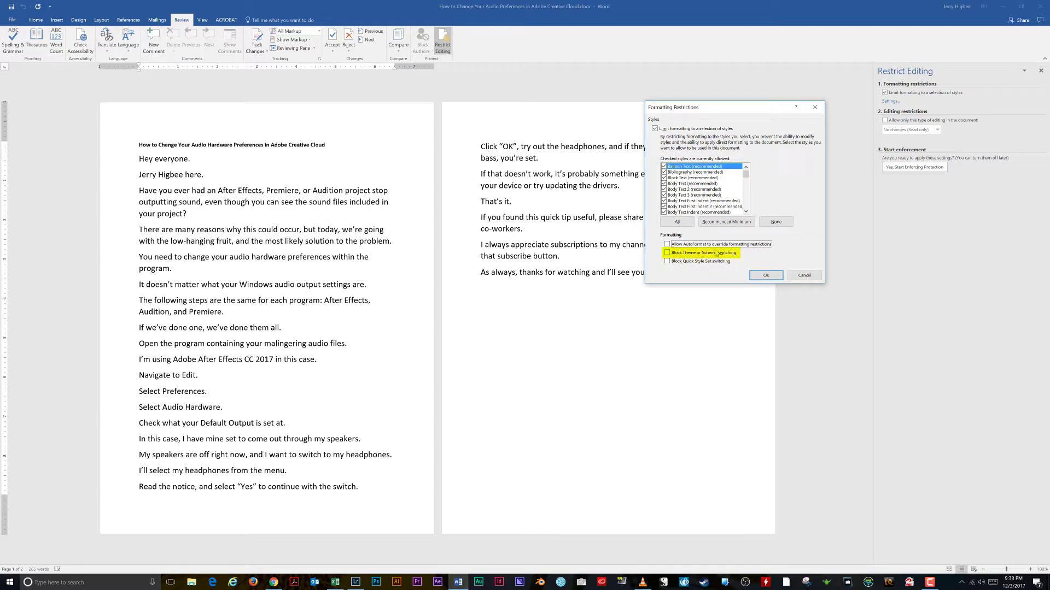
click(667, 254)
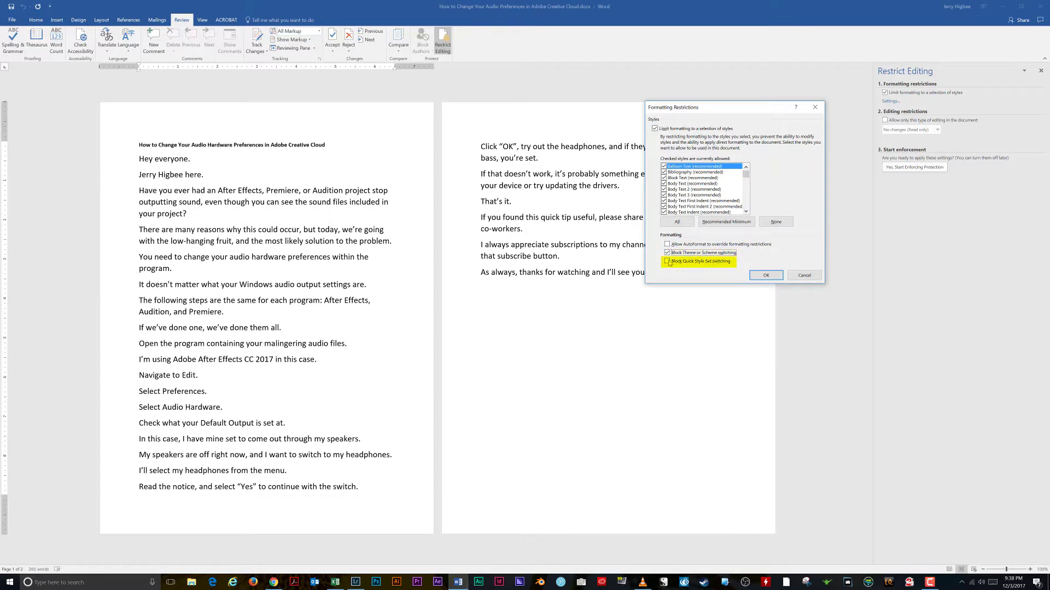
click(667, 262)
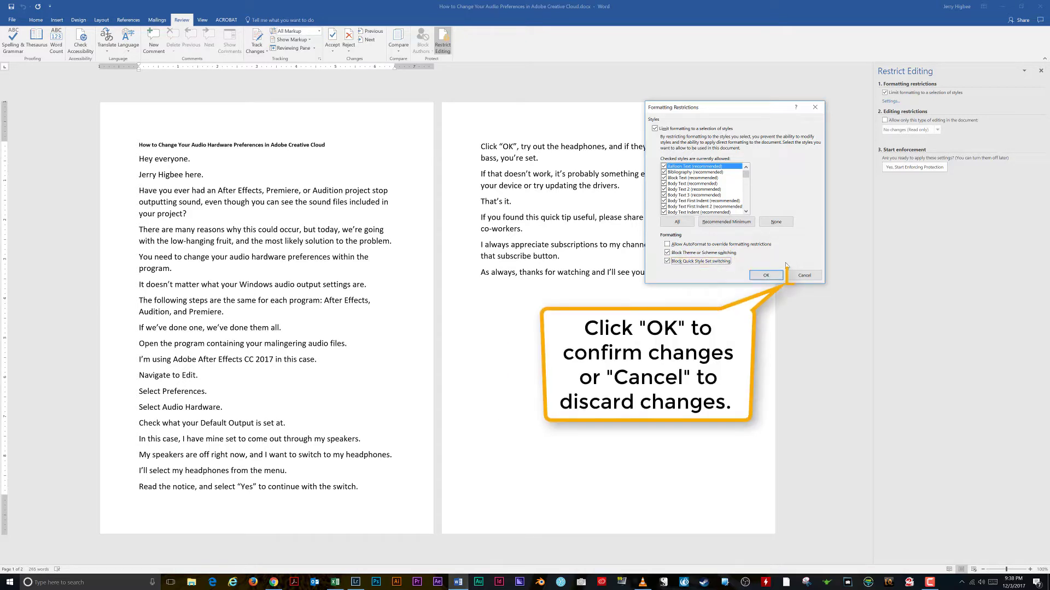
click(804, 277)
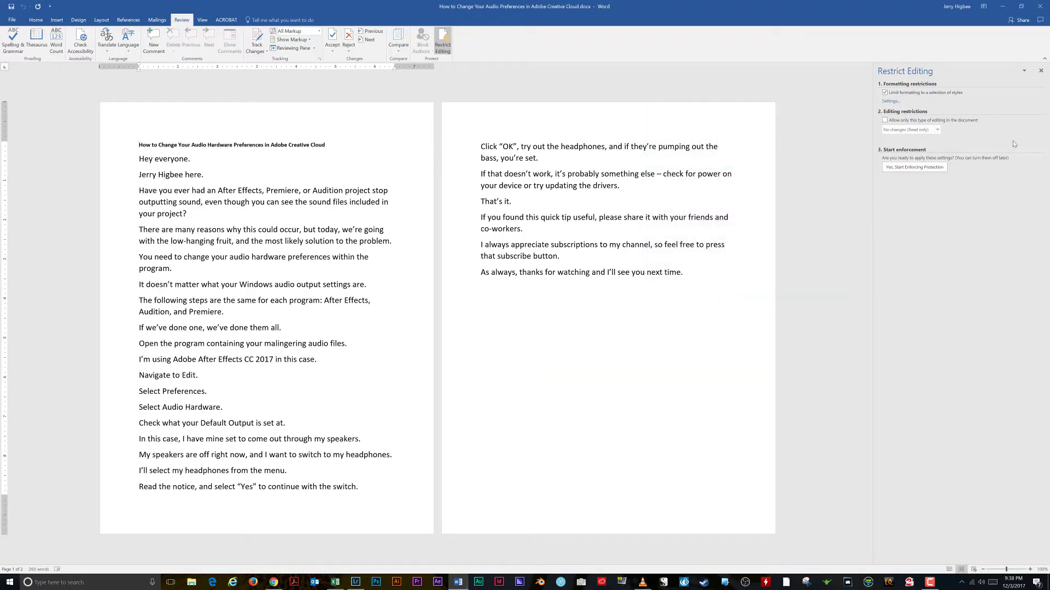
Allow only 'No changes (Read only)' editing in the document.
click(884, 121)
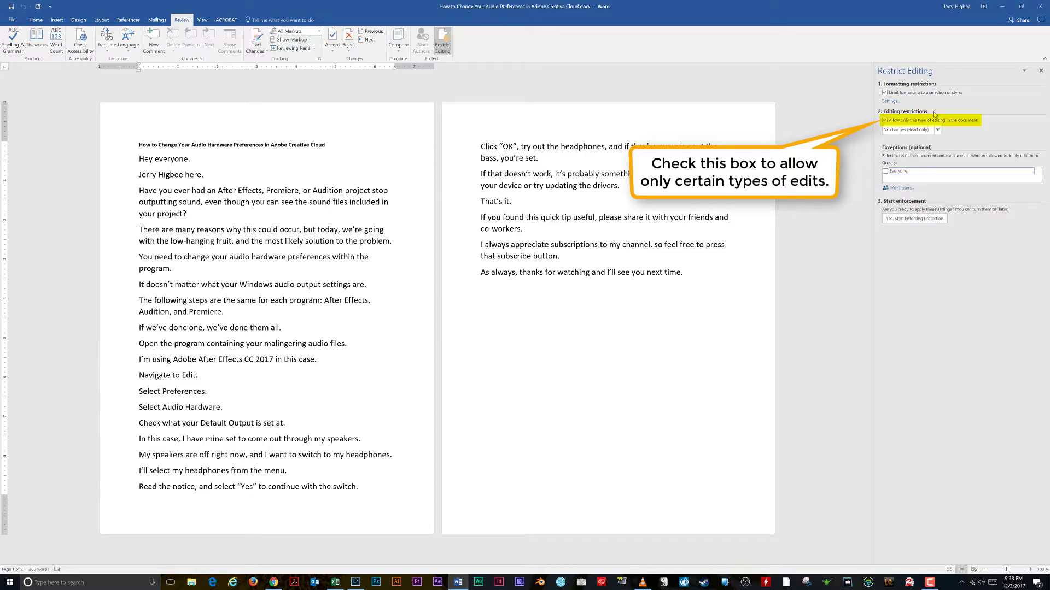
click(909, 130)
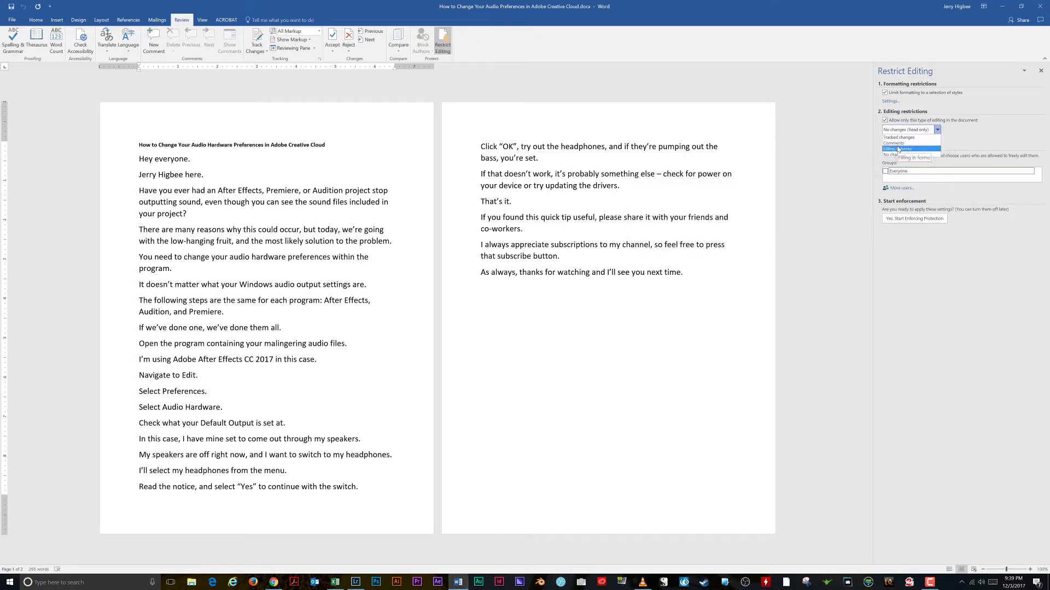
click(966, 136)
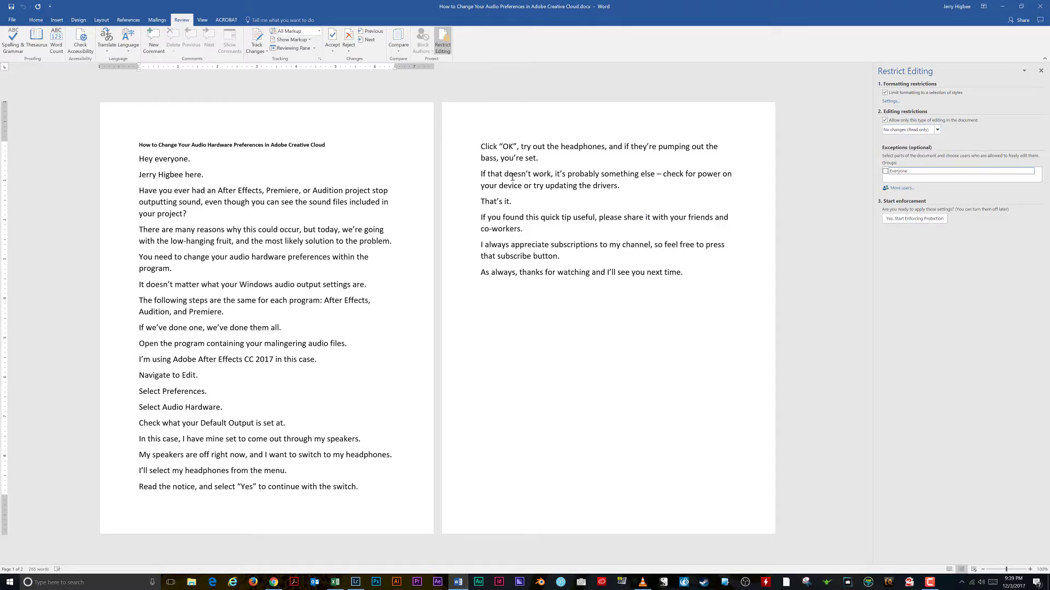
Make the share-this-tip paragraph and the final sign-off line editable by Everyone.
drag(525, 228, 478, 215)
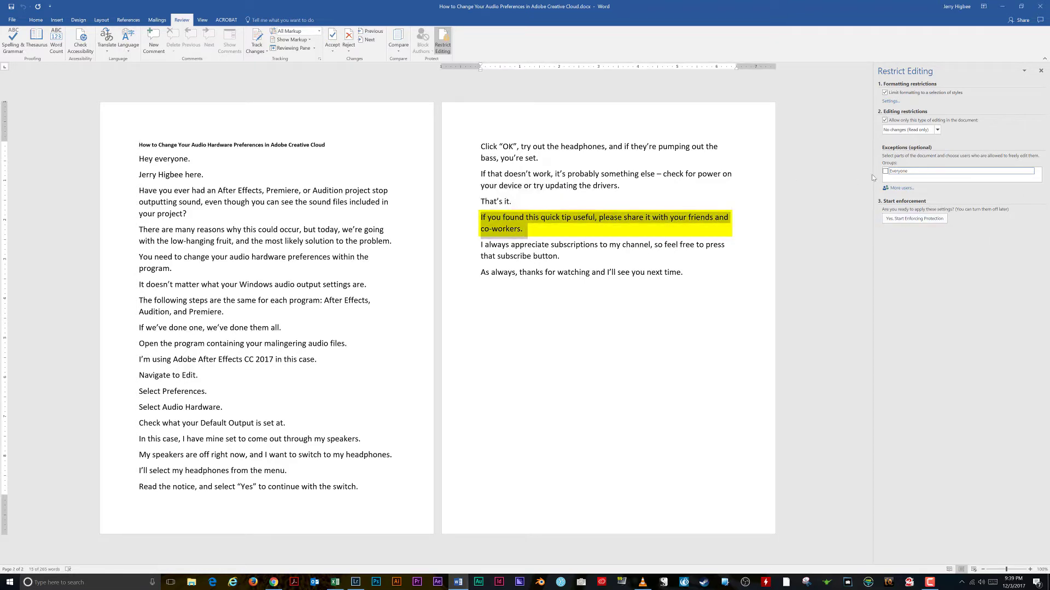
click(885, 172)
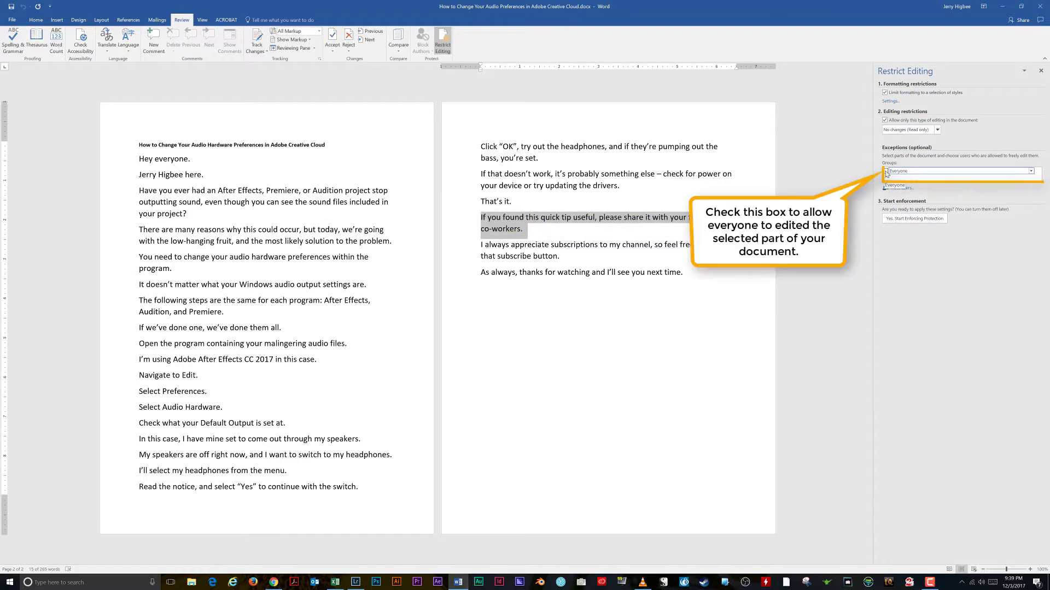
click(887, 174)
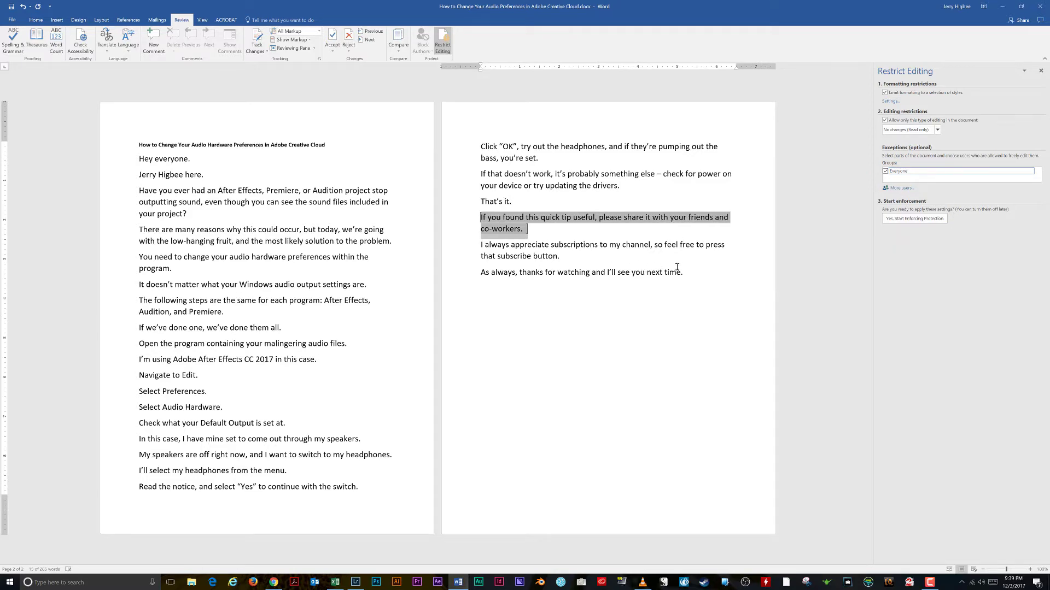
drag(684, 273, 478, 273)
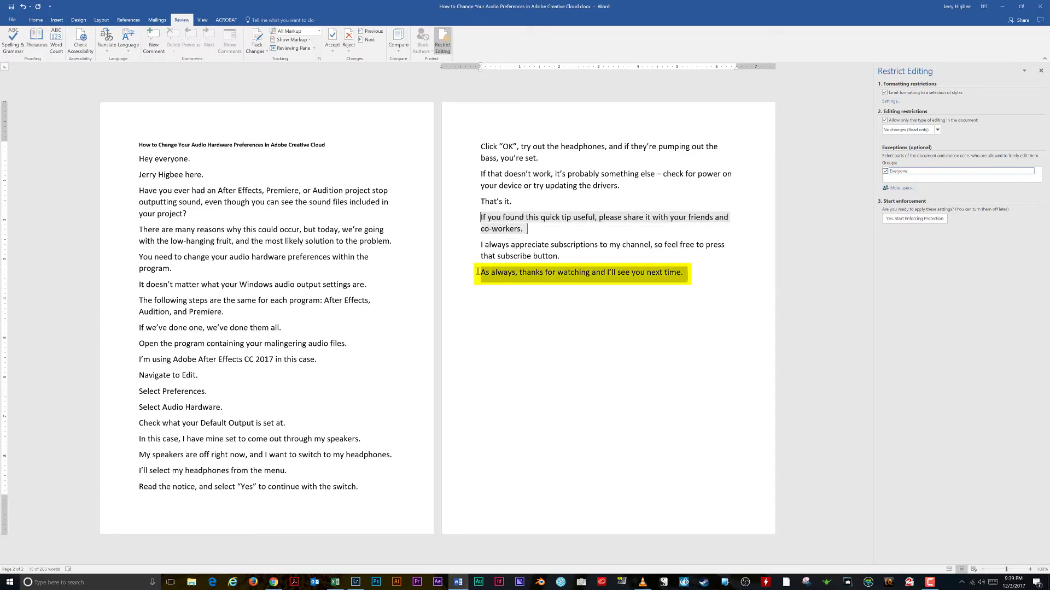
click(887, 172)
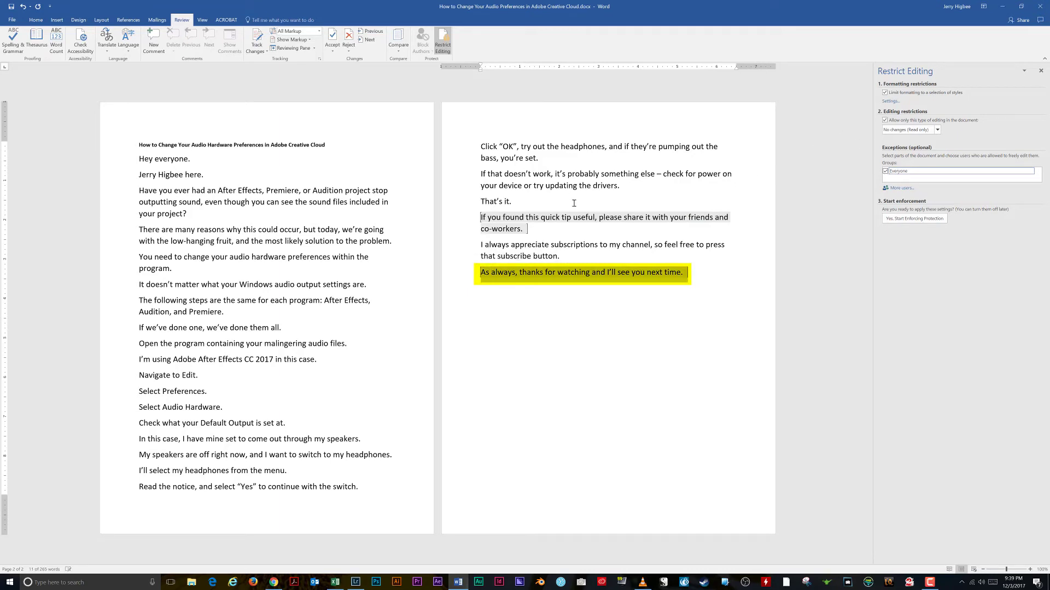
Make 'That's it.' editable by Everyone, then select the first paragraph on page two.
drag(518, 201, 479, 201)
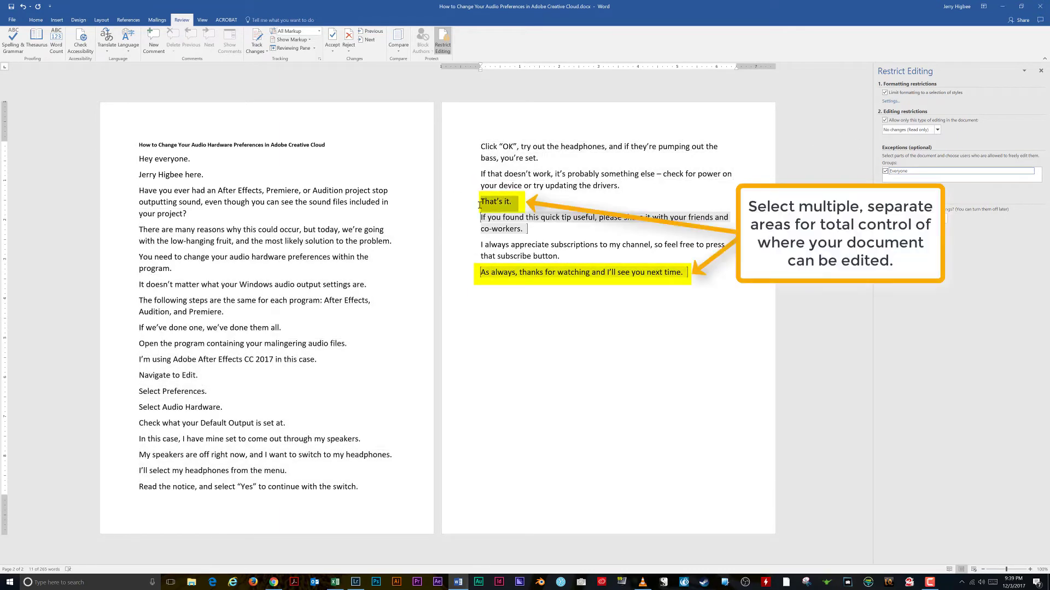
click(885, 172)
click(547, 159)
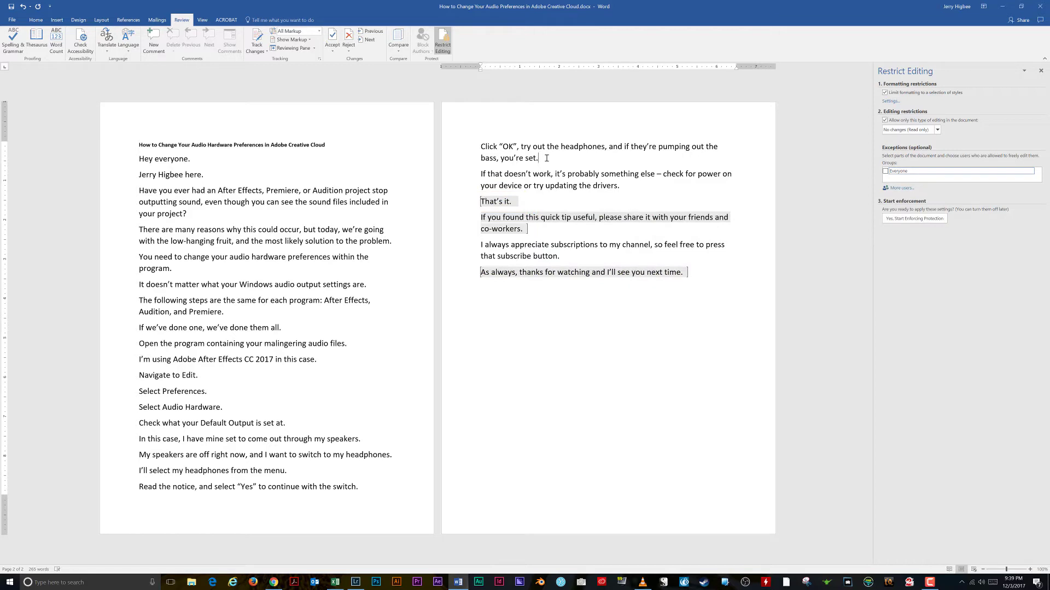
drag(539, 158, 481, 149)
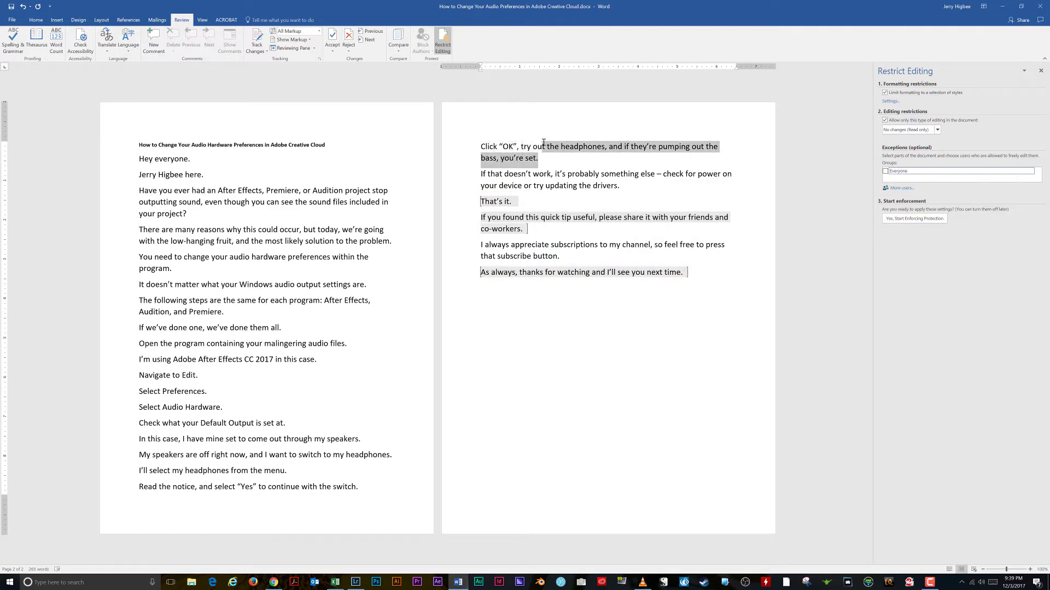
drag(483, 148, 484, 148)
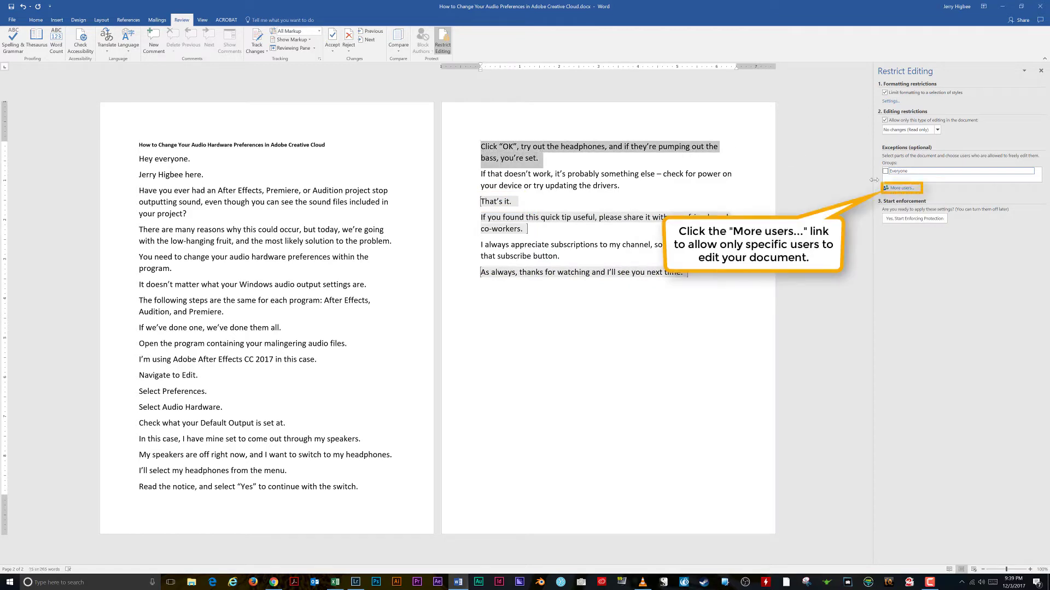
click(901, 188)
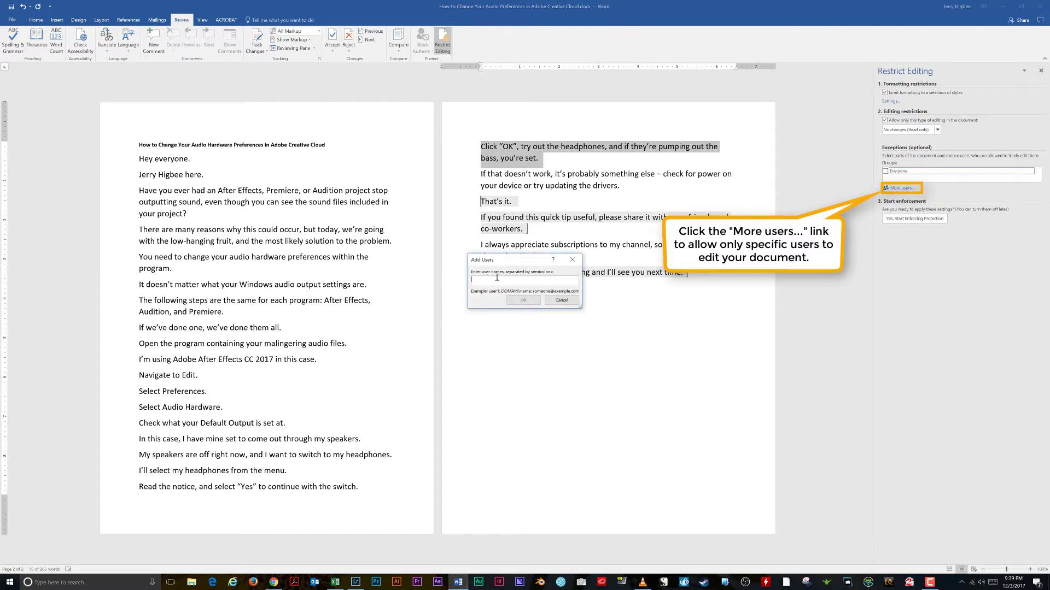
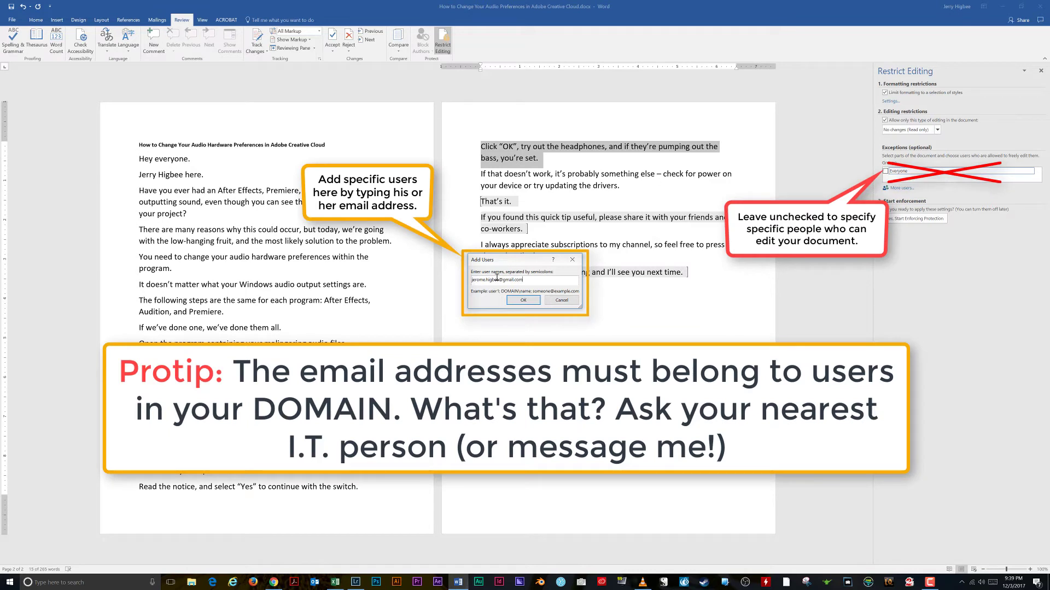
click(525, 301)
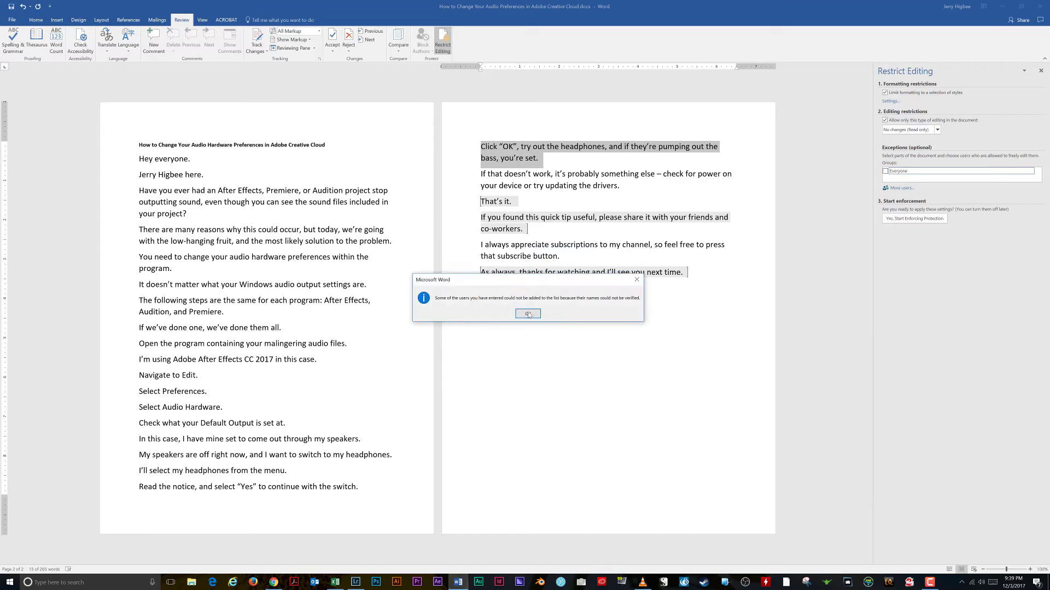
click(528, 314)
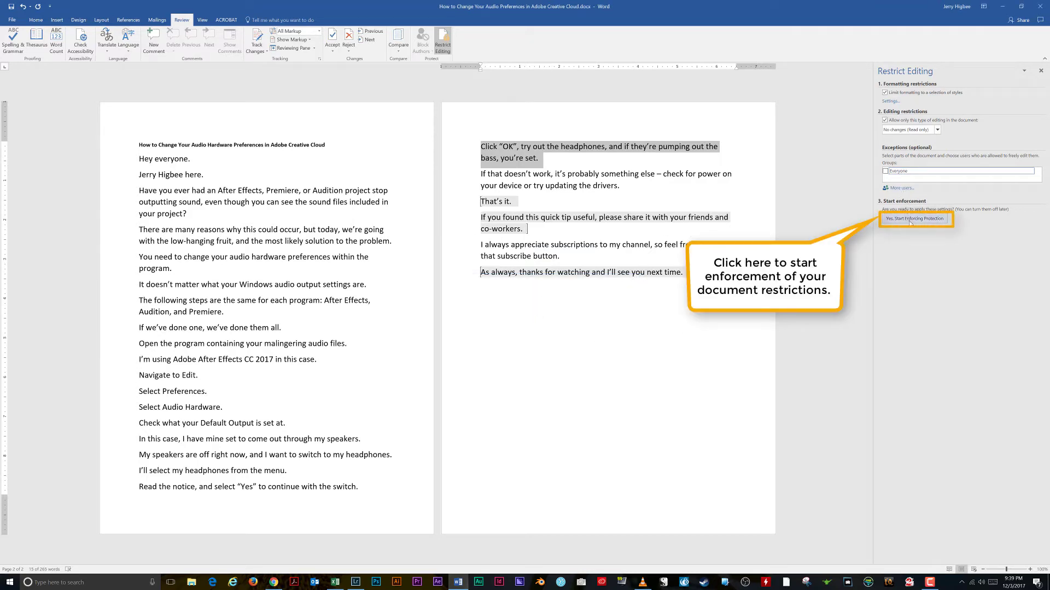
Start enforcing protection, protected by an entered and confirmed password.
click(915, 219)
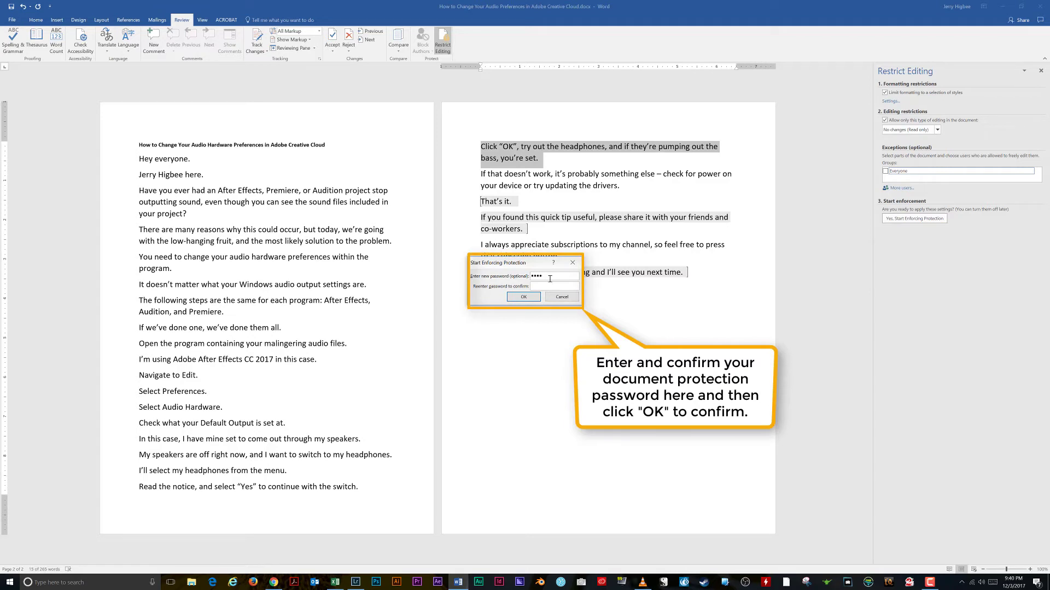
key(Return)
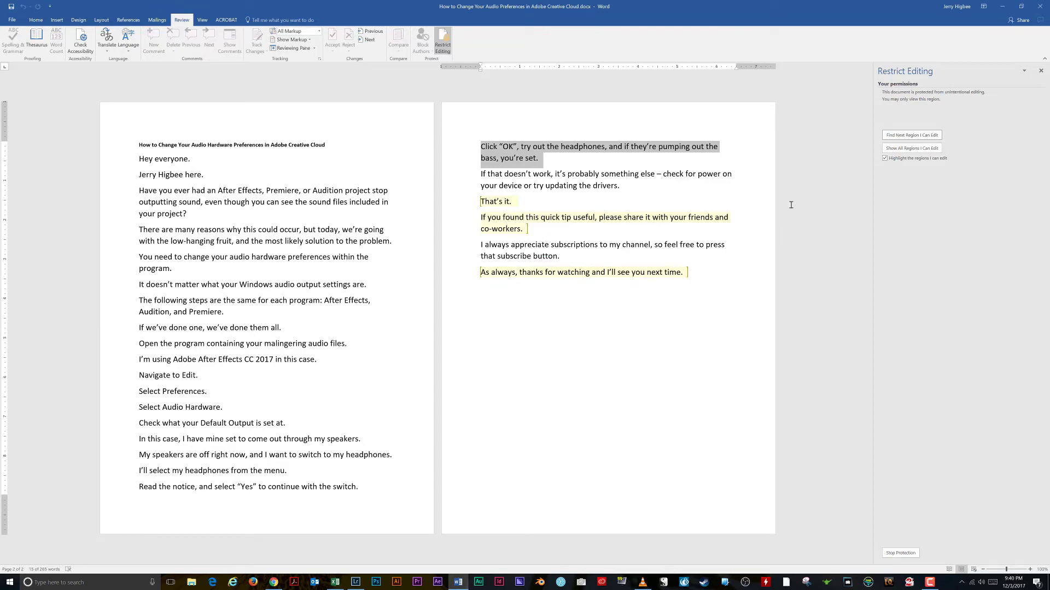
Test-edit the word 'quick' in the editable paragraph, then stop protection using the password.
click(542, 217)
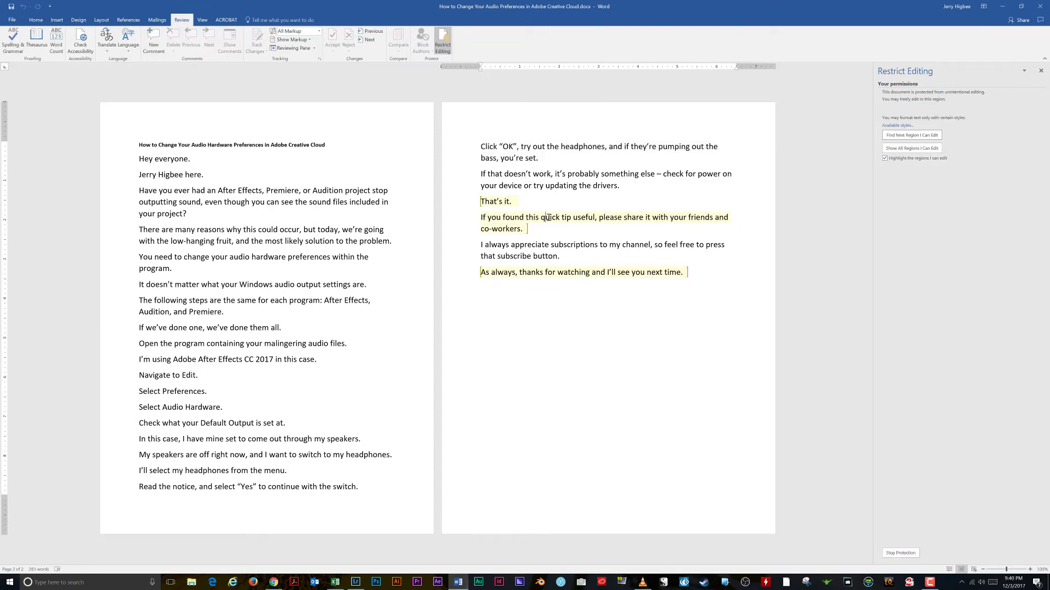
key(BackSpace)
text(a)
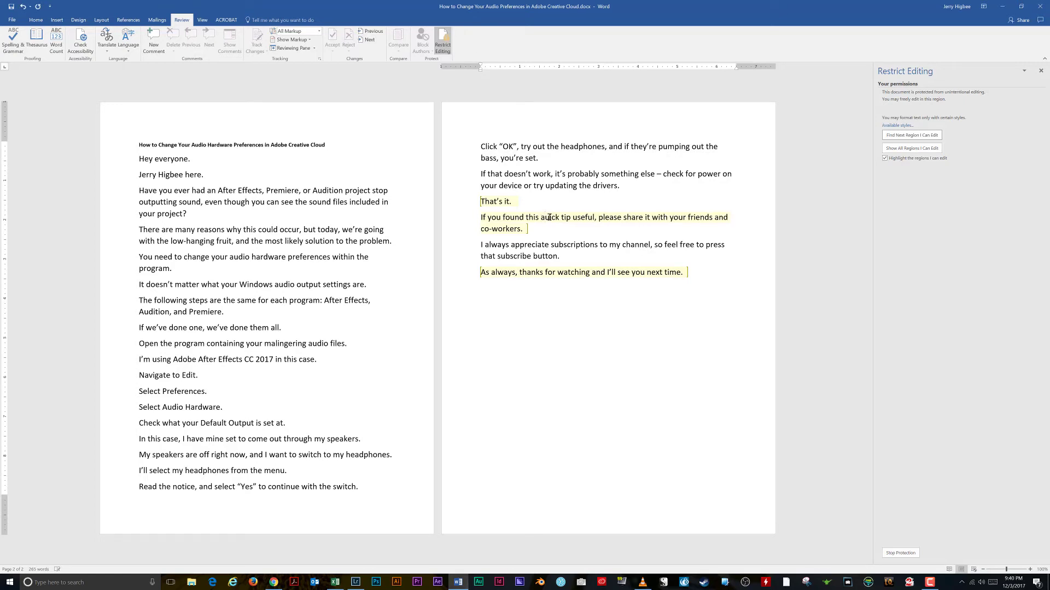
key(BackSpace)
text(q)
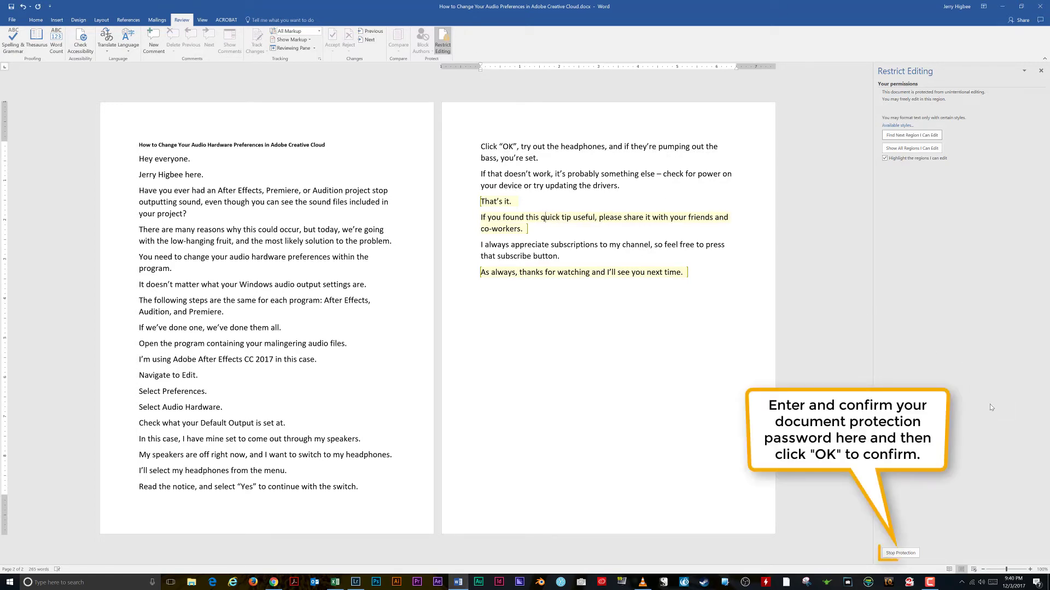
click(902, 554)
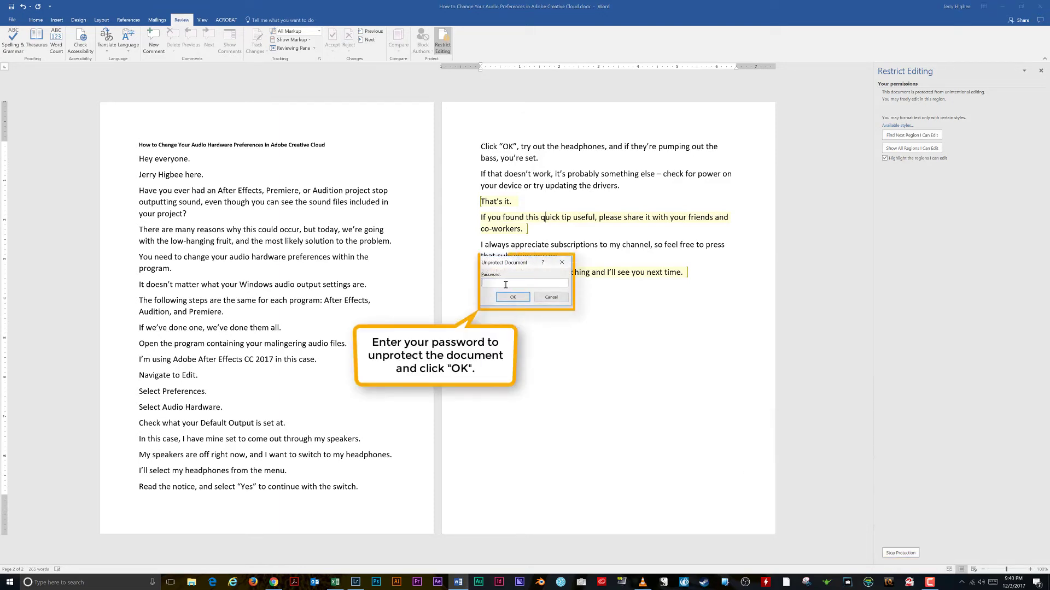
text(••)
click(513, 298)
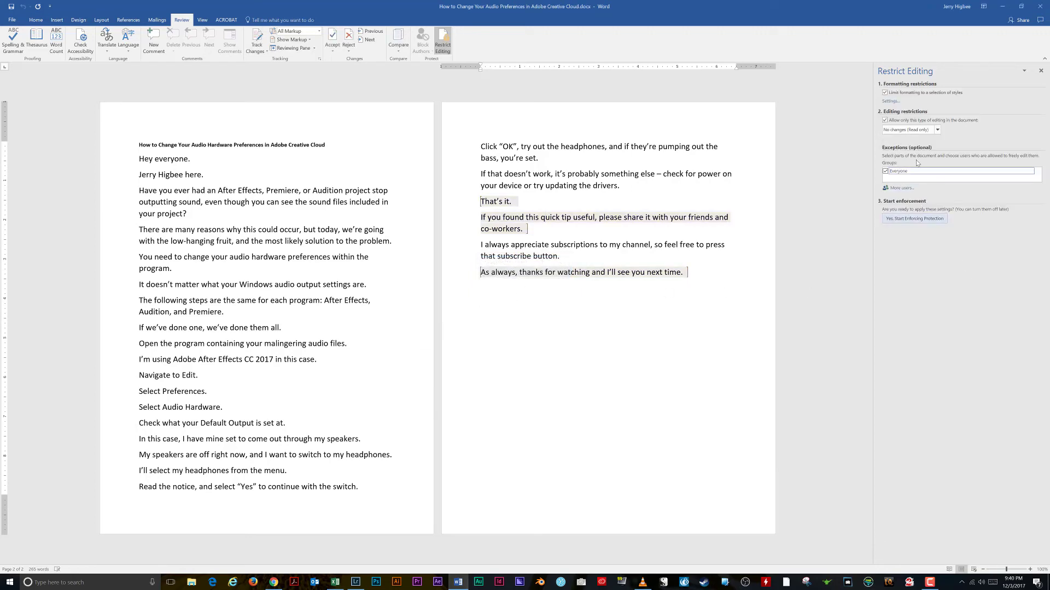